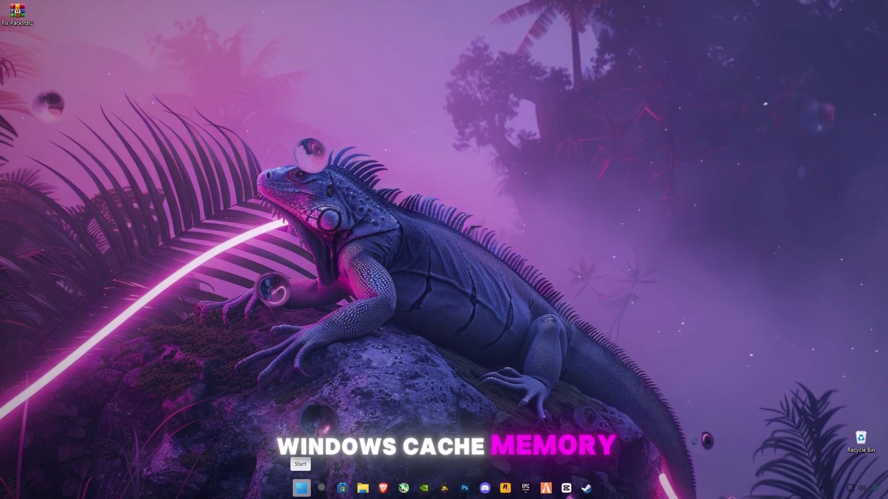
# Step: Open C:\Windows\Temp via Run, delete all four files, and close the window
pyautogui.rightClick(302, 488)
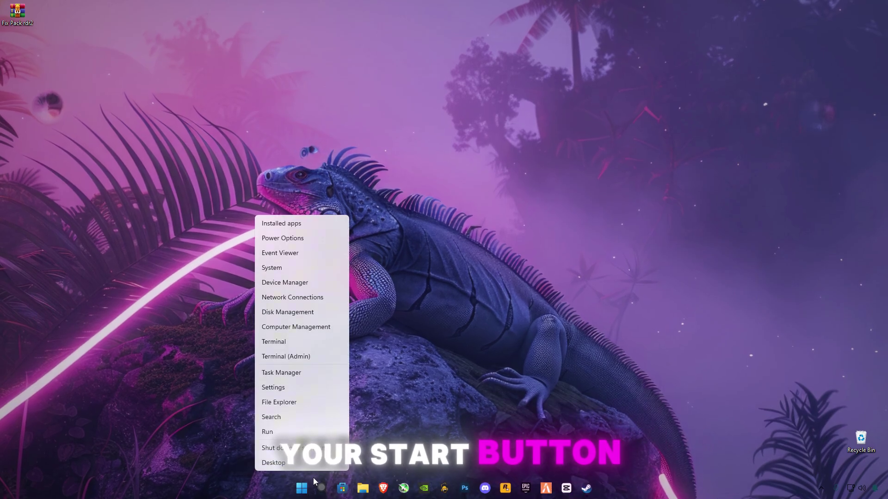
pyautogui.click(294, 427)
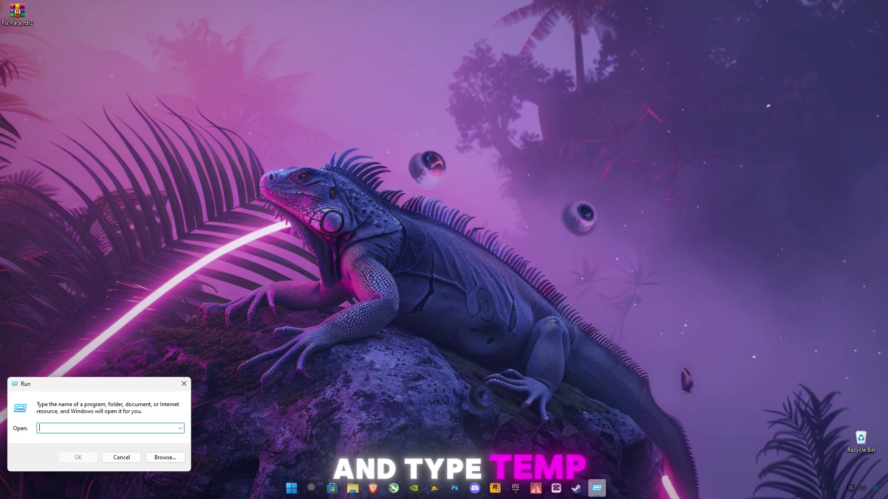
pyautogui.write('temp')
pyautogui.press('Return')
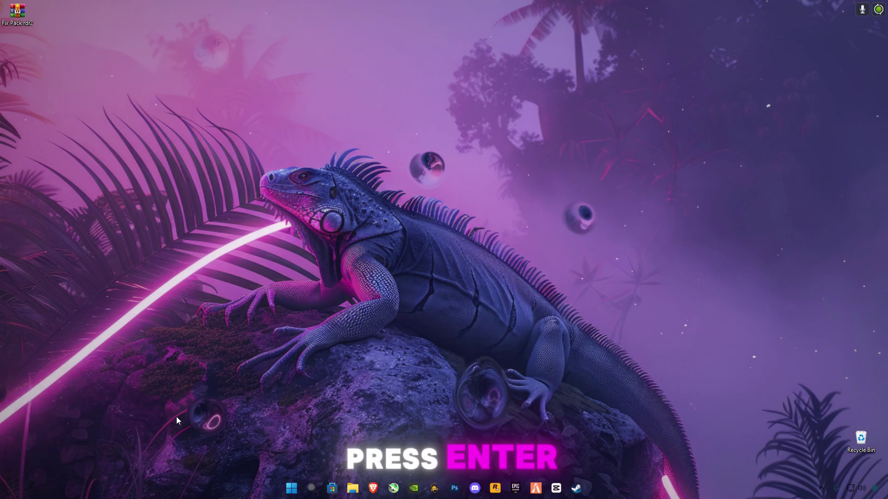
pyautogui.hotkey('ctrl', 'a')
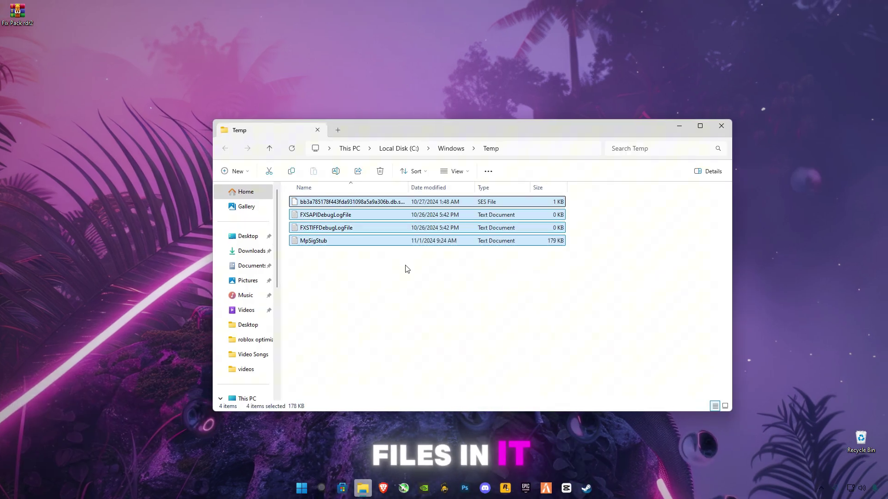
pyautogui.press('Delete')
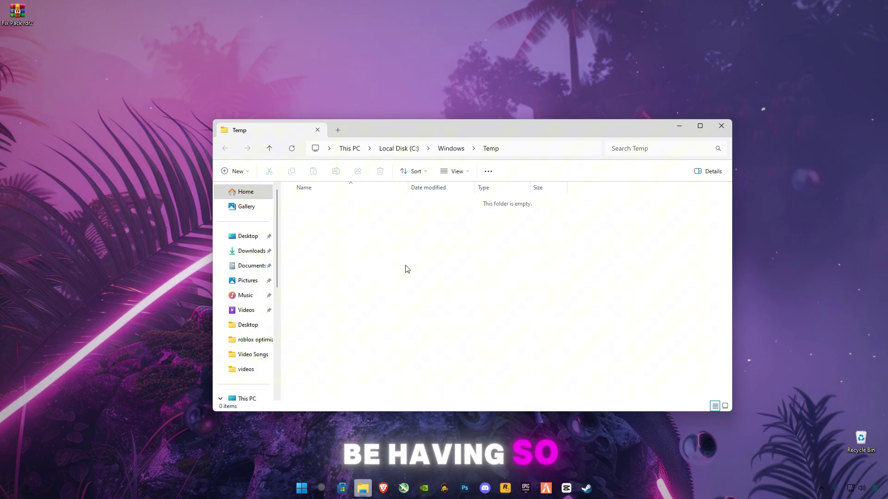
pyautogui.click(726, 127)
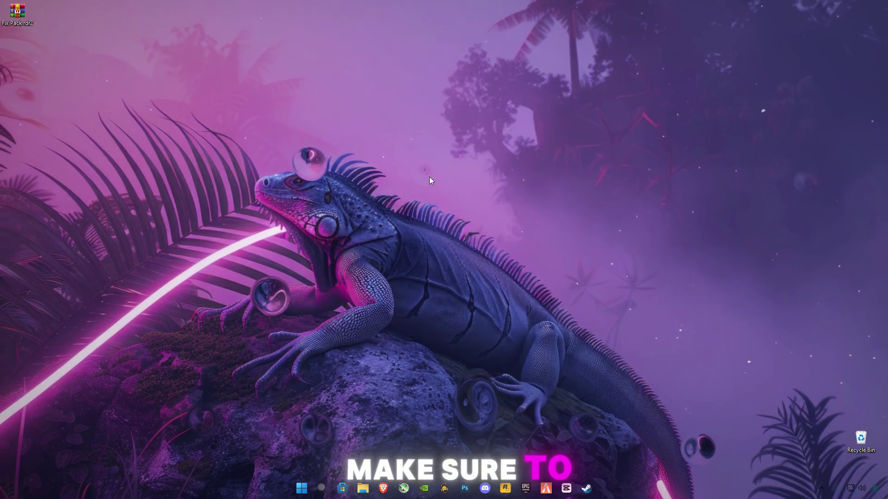
# Step: Open %temp% via Run, delete everything while skipping in-use items, and close the window
pyautogui.press('super+x')
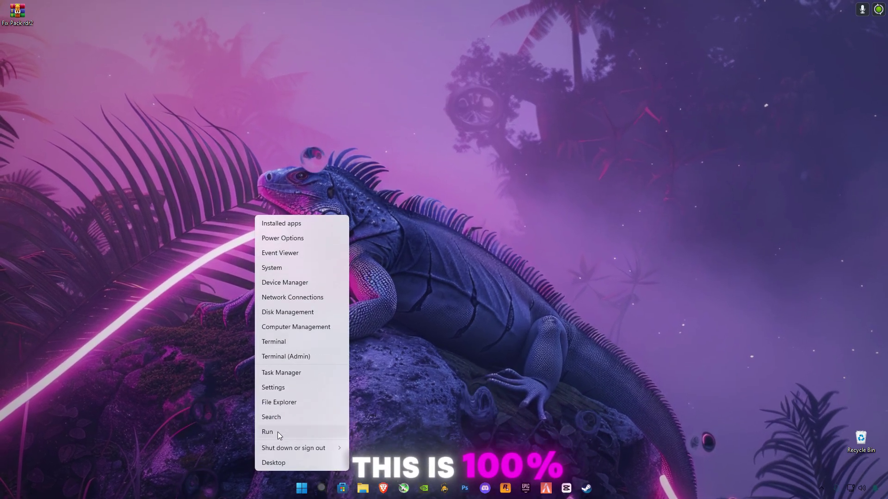
pyautogui.click(278, 433)
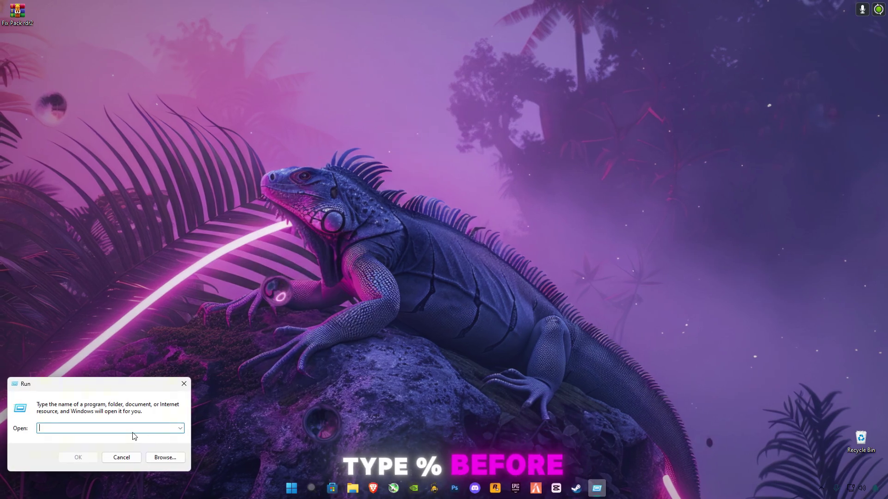
pyautogui.write('%temp%')
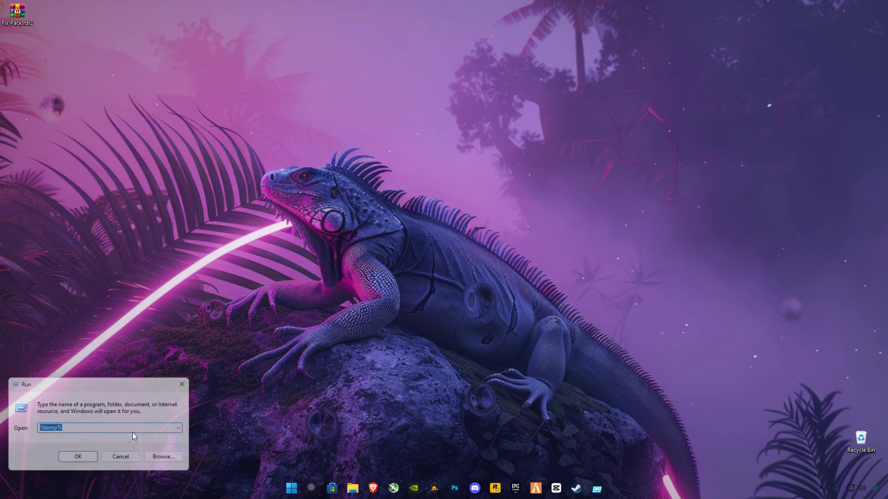
pyautogui.press('Return')
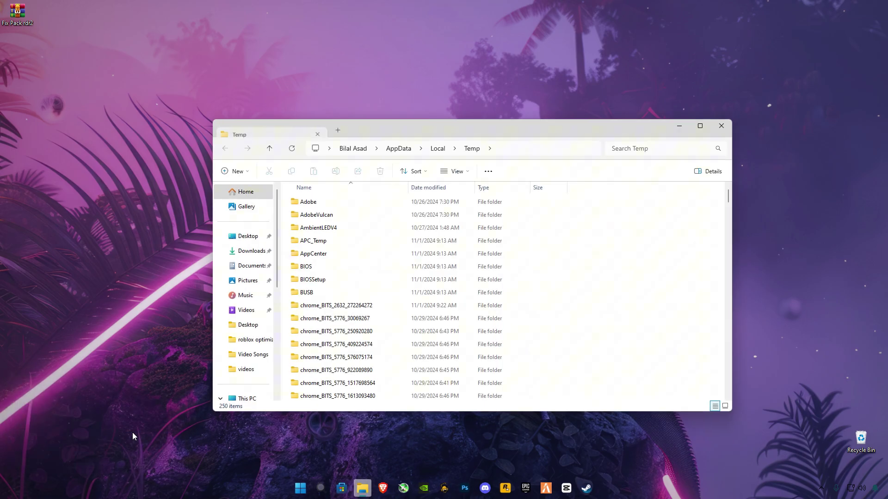
pyautogui.click(351, 254)
pyautogui.hotkey('ctrl', 'a')
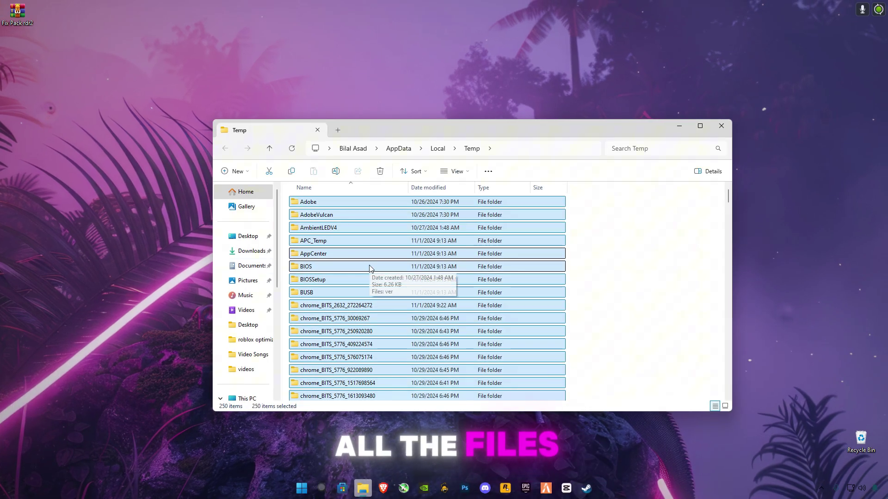
pyautogui.press('Delete')
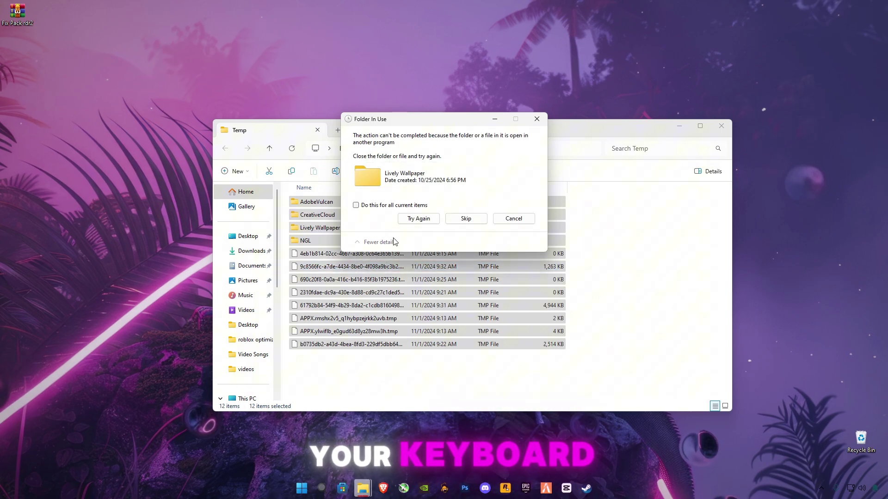
pyautogui.click(464, 219)
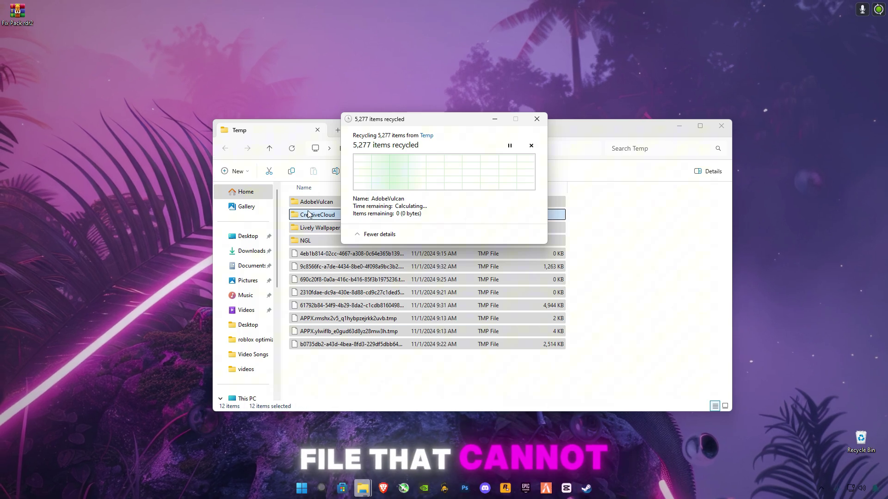
pyautogui.click(722, 130)
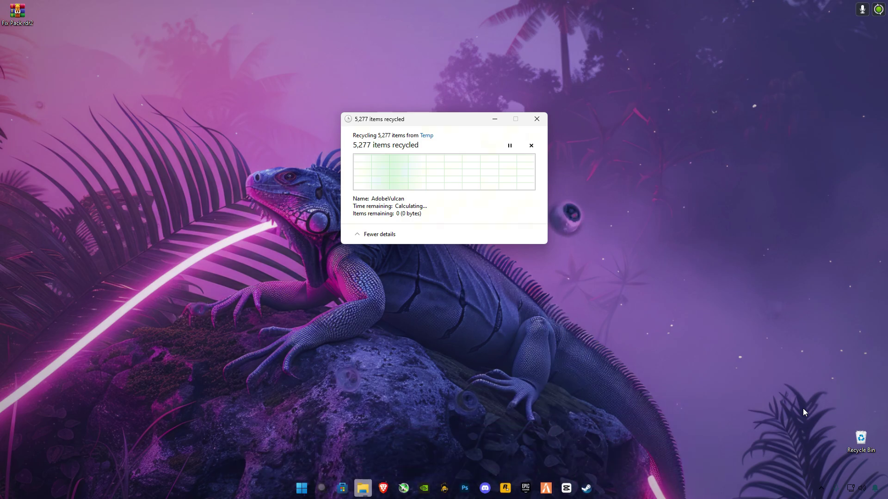
# Step: Empty the Recycle Bin from the desktop, permanently deleting its 9,629 items
pyautogui.rightClick(860, 439)
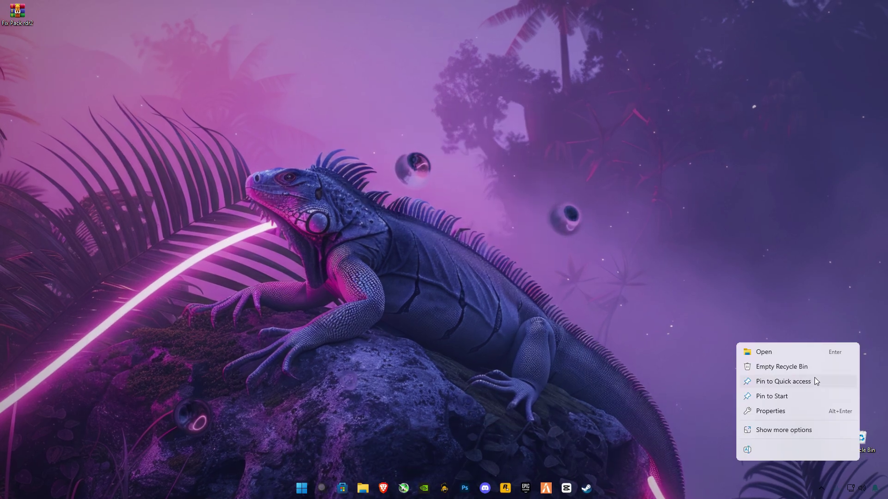
pyautogui.click(781, 366)
pyautogui.click(473, 251)
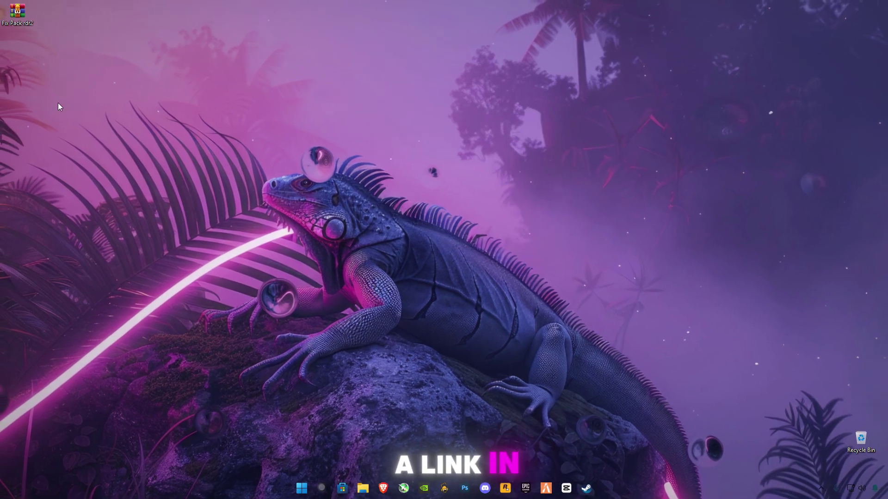
# Step: Extract Fix Pack rdr2.rar here on the desktop and open the extracted folder
pyautogui.rightClick(19, 22)
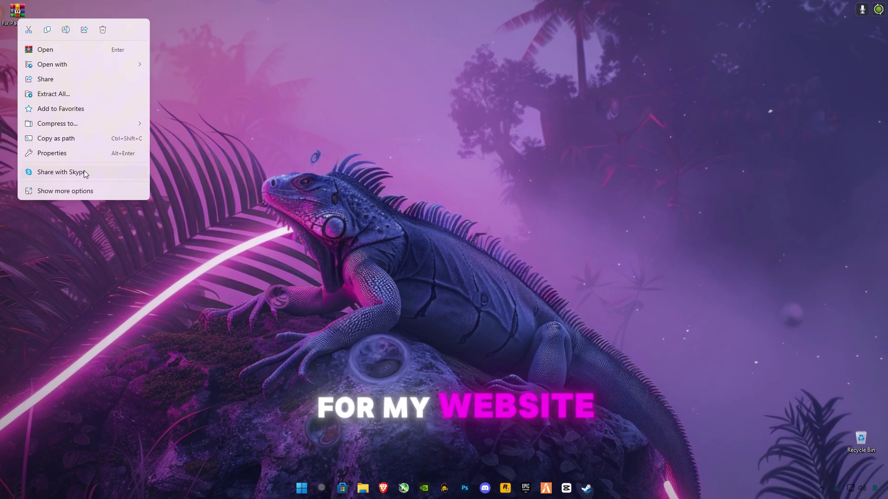
pyautogui.click(76, 189)
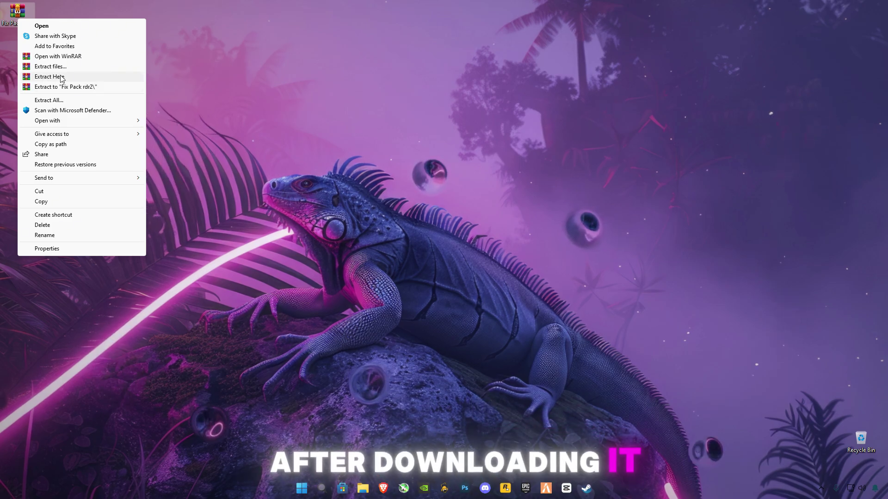
pyautogui.click(62, 77)
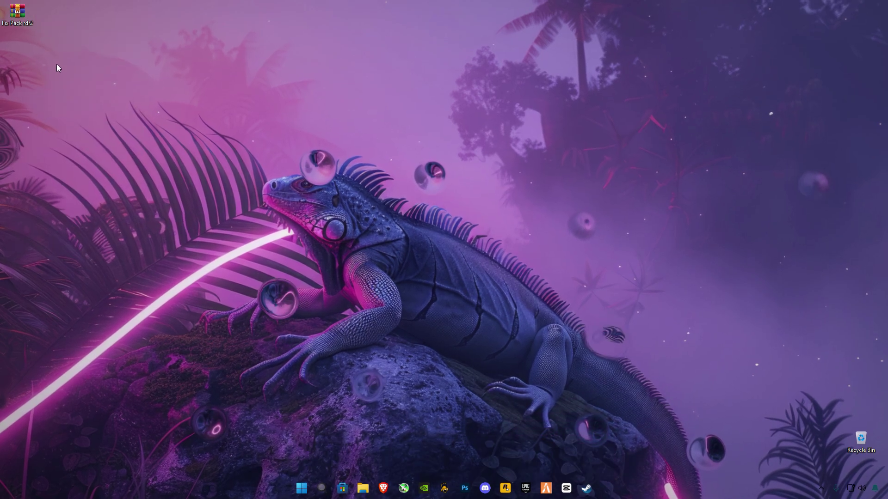
pyautogui.doubleClick(18, 52)
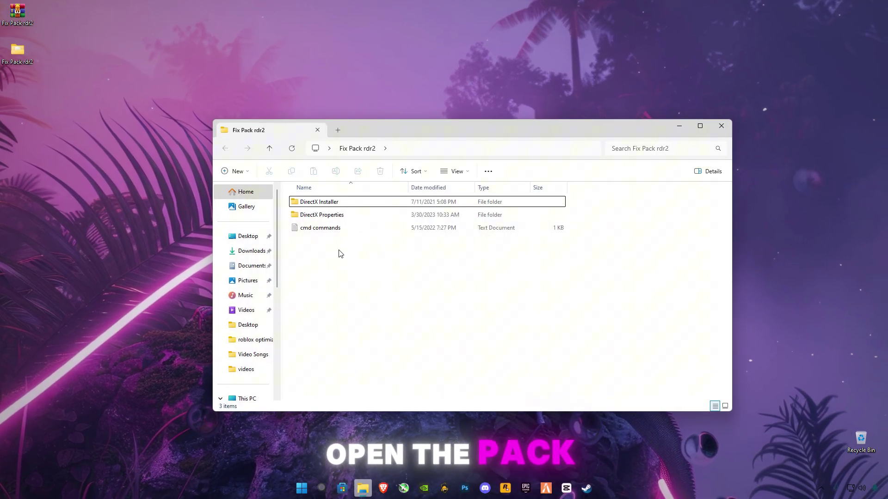
# Step: Run dxwebsetup from DirectX Installer, accepting the license and declining the Bing Bar
pyautogui.doubleClick(333, 202)
pyautogui.doubleClick(316, 200)
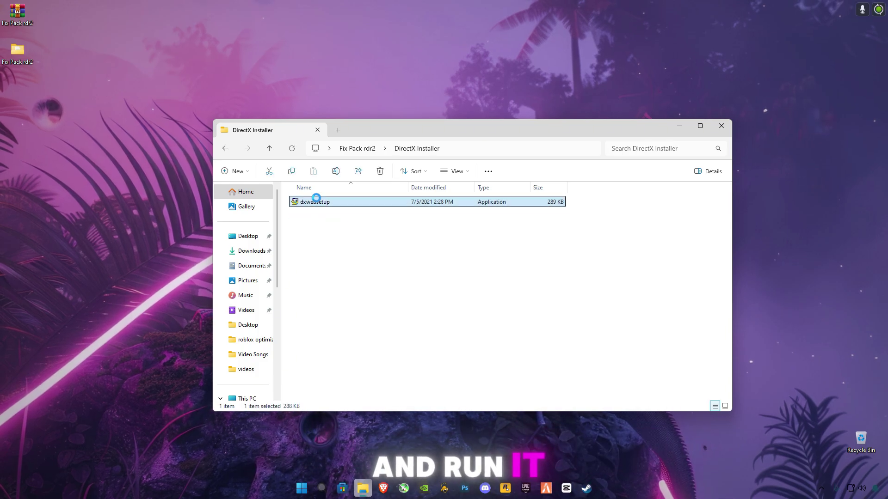
pyautogui.click(434, 372)
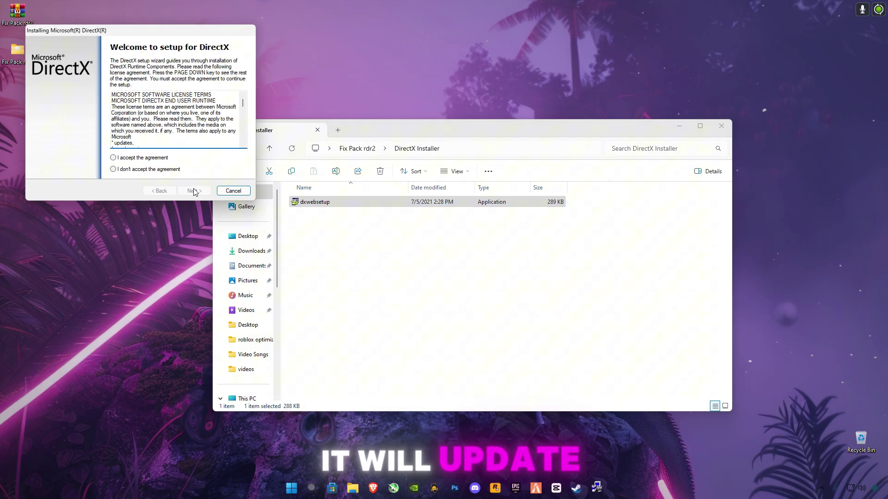
pyautogui.click(198, 192)
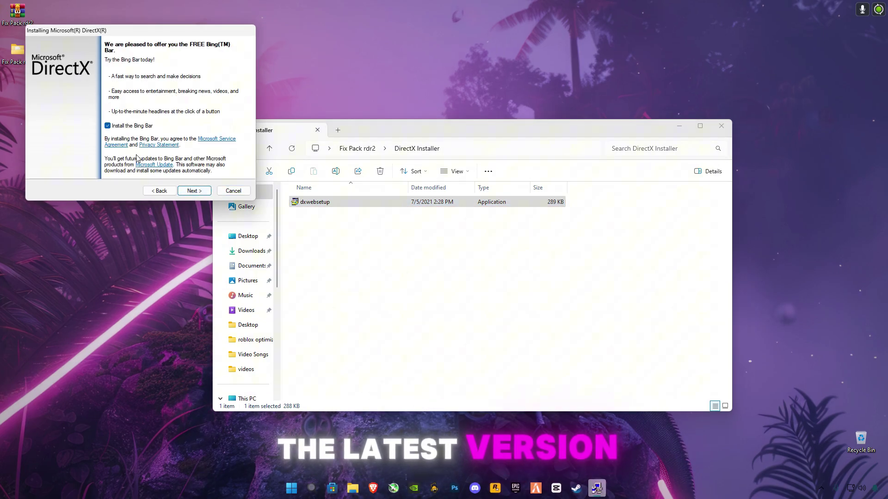
pyautogui.click(189, 195)
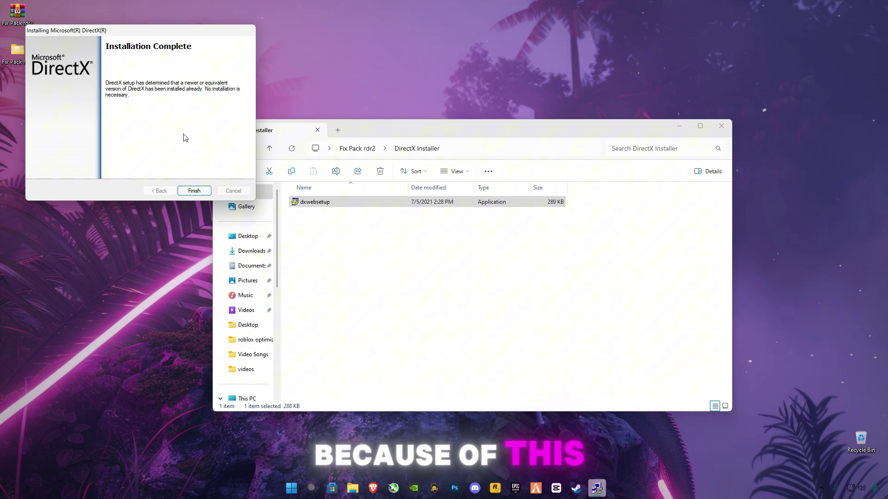
# Step: Close DirectX Setup and launch dxcpl from the DirectX Properties folder as administrator
pyautogui.click(206, 194)
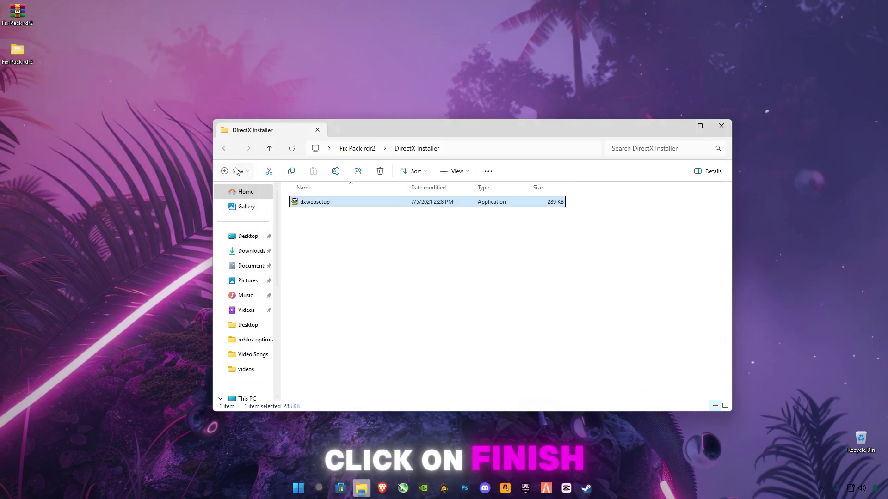
pyautogui.click(225, 149)
pyautogui.doubleClick(342, 215)
pyautogui.click(318, 204)
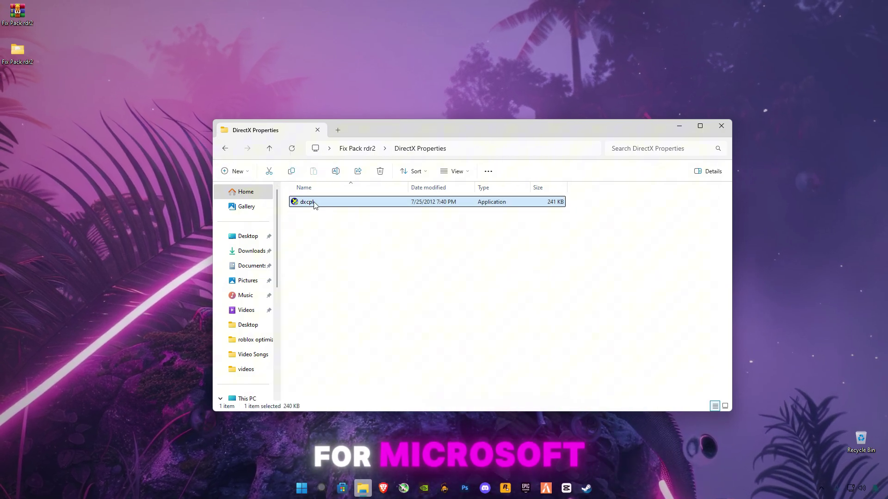
pyautogui.doubleClick(315, 203)
pyautogui.click(444, 372)
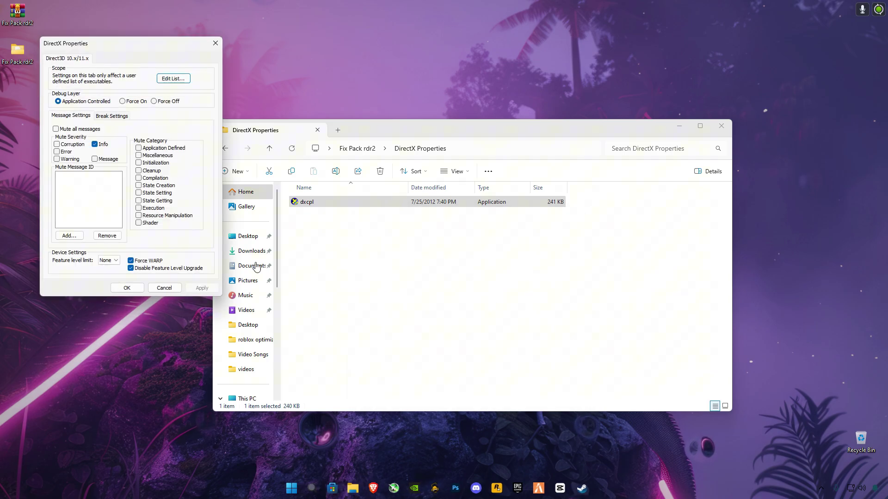
pyautogui.moveTo(130, 49); pyautogui.dragTo(476, 170)
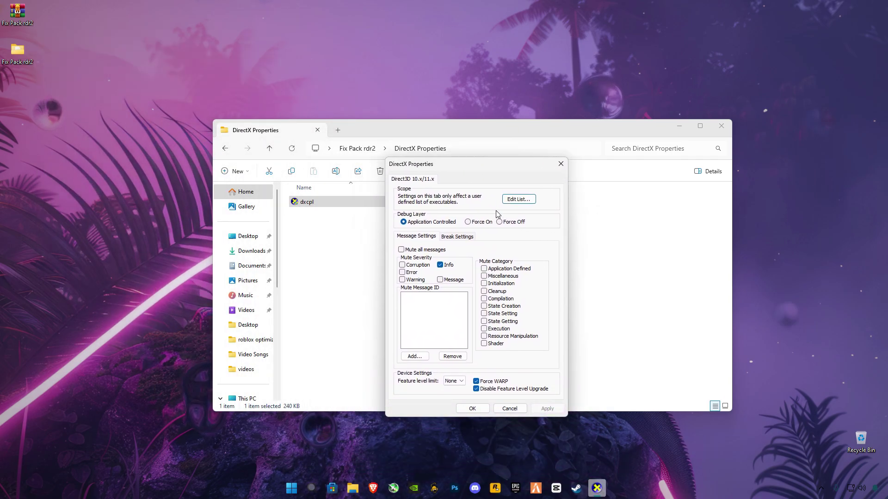
# Step: Clear the Direct3D executable list and browse to Program Files (x86) on Local Disk (C:)
pyautogui.click(518, 199)
pyautogui.click(652, 253)
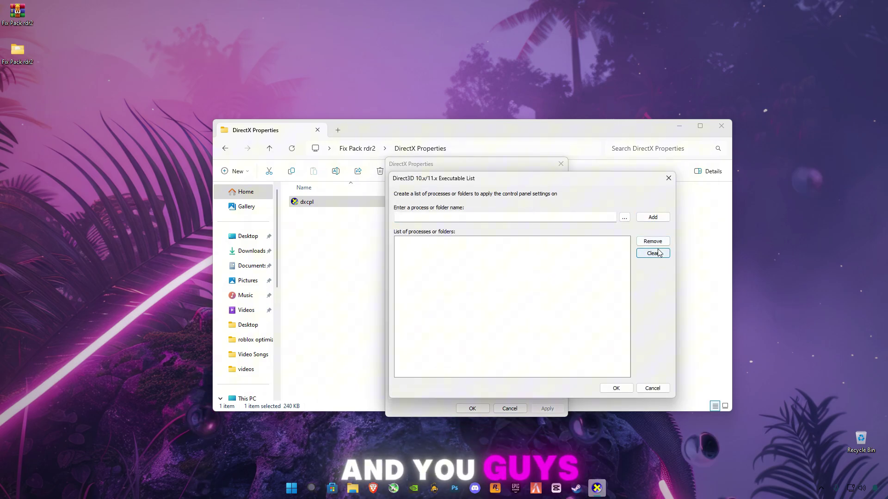
pyautogui.click(624, 218)
pyautogui.moveTo(459, 293); pyautogui.dragTo(457, 340)
pyautogui.click(445, 335)
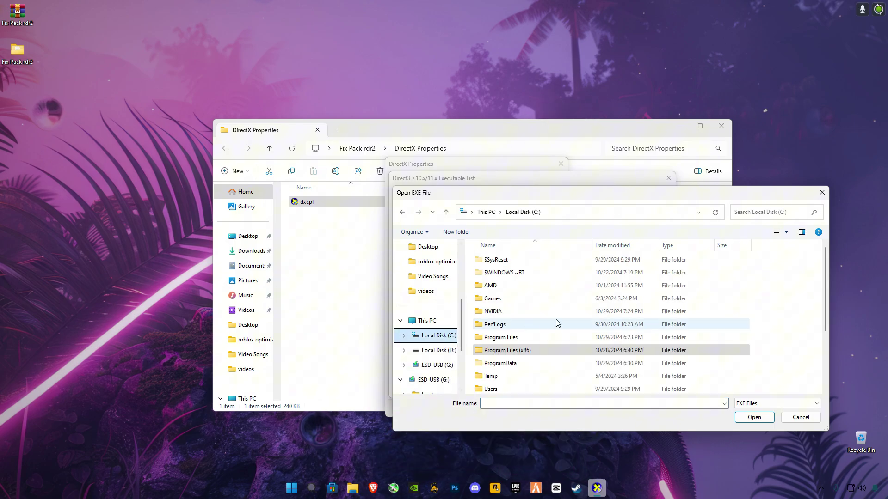
pyautogui.click(569, 352)
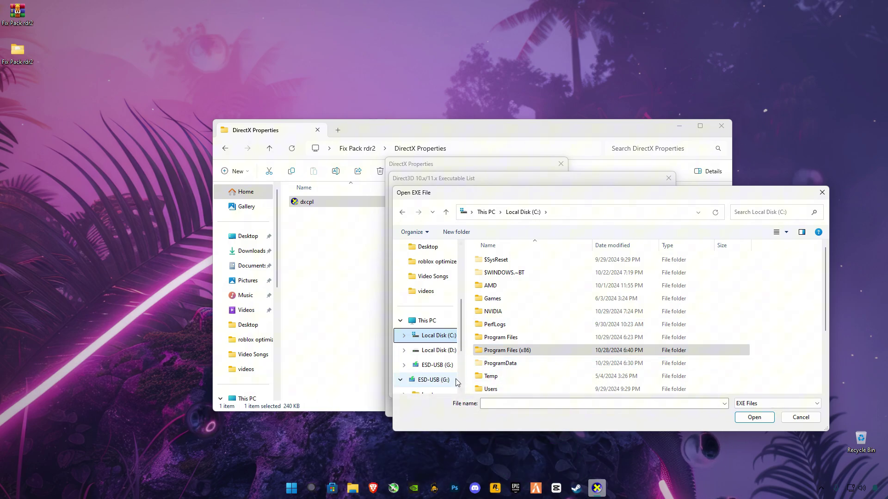
pyautogui.click(546, 353)
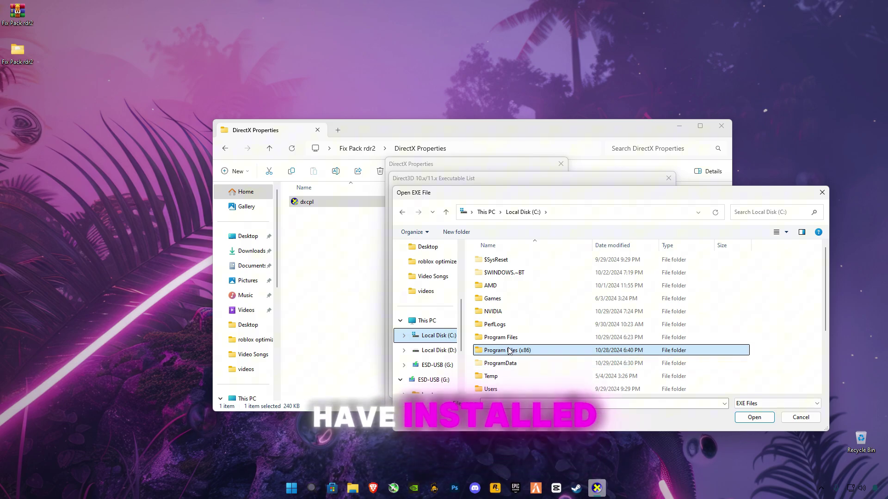
# Step: Open the Steam folder in Program Files (x86) and select the steam application
pyautogui.click(821, 488)
pyautogui.click(533, 351)
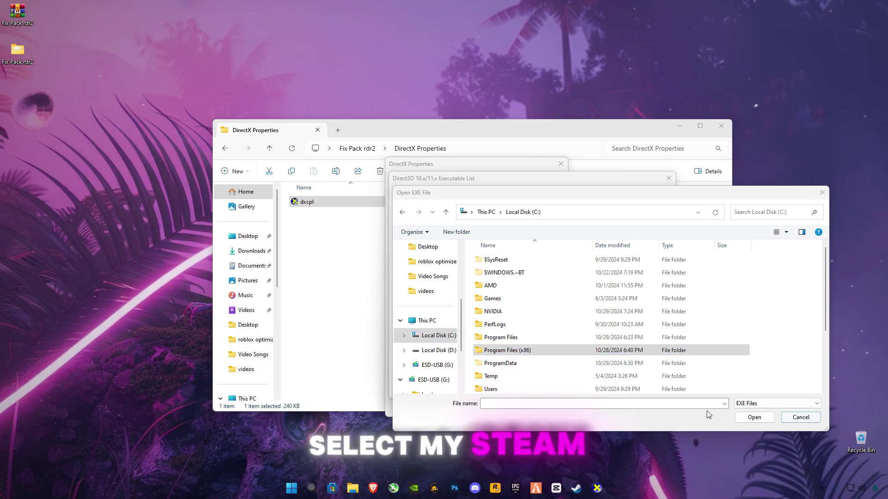
pyautogui.doubleClick(533, 352)
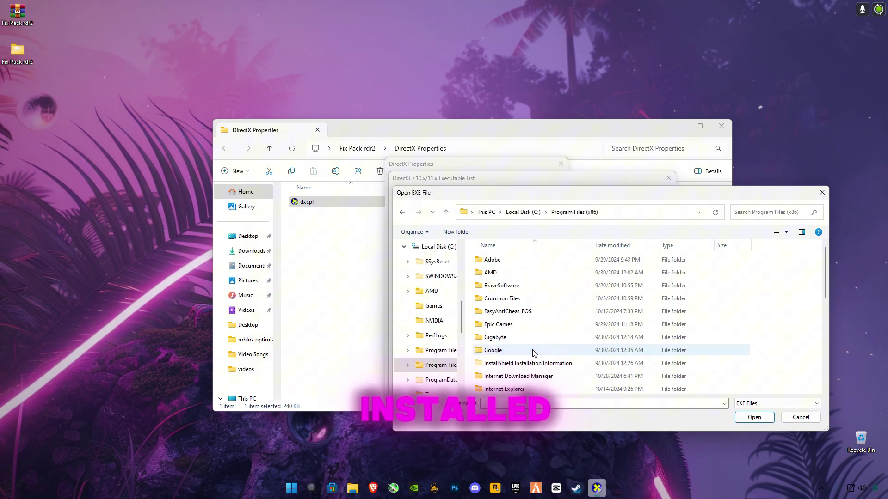
pyautogui.press('s')
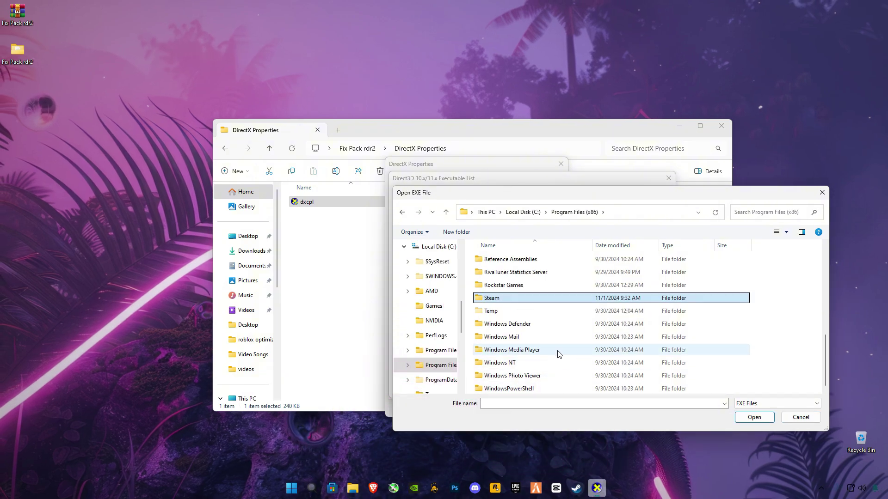
pyautogui.doubleClick(492, 299)
pyautogui.moveTo(826, 271); pyautogui.dragTo(837, 362)
pyautogui.click(644, 325)
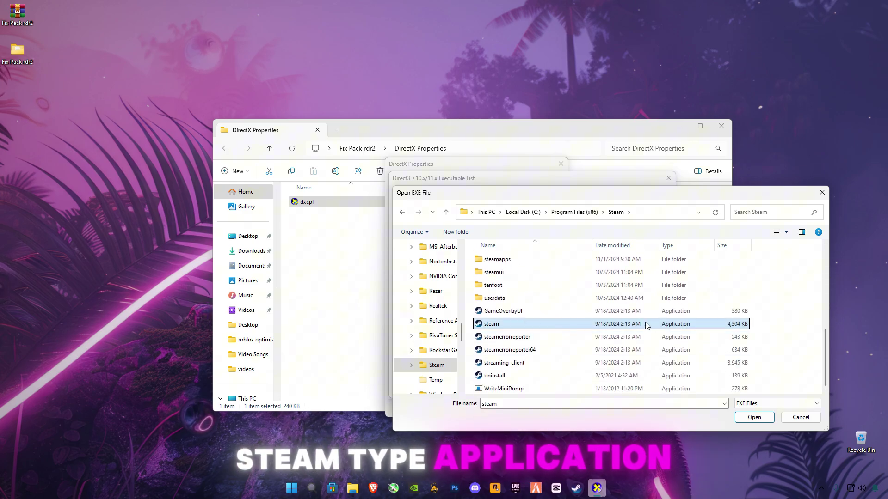
# Step: Add steam.exe to the executable list and close DirectX properties, keeping the Direct3D settings
pyautogui.click(754, 417)
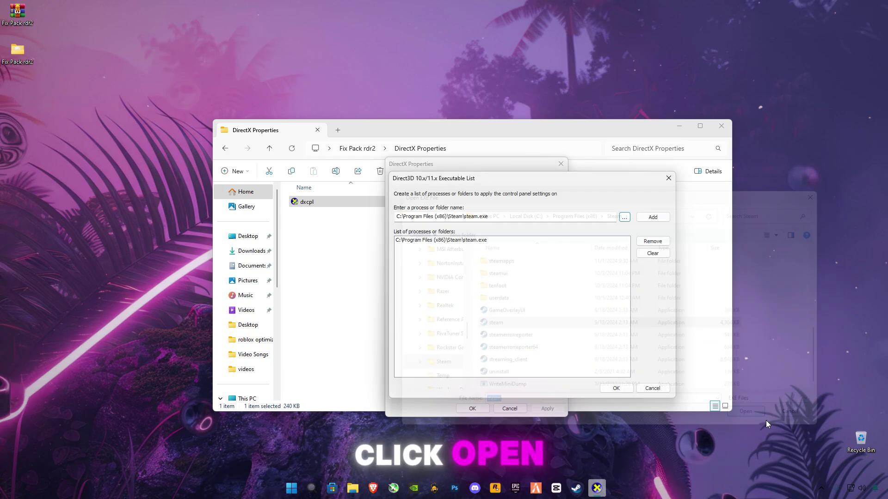
pyautogui.click(616, 388)
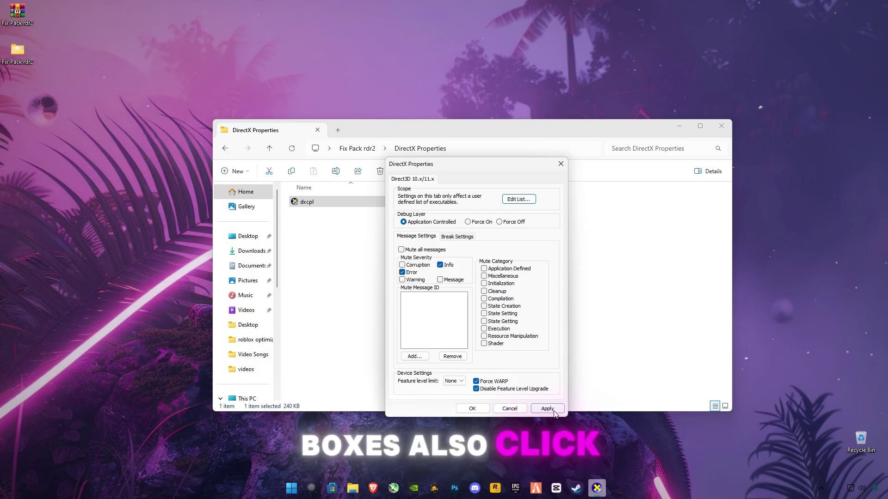
pyautogui.click(472, 409)
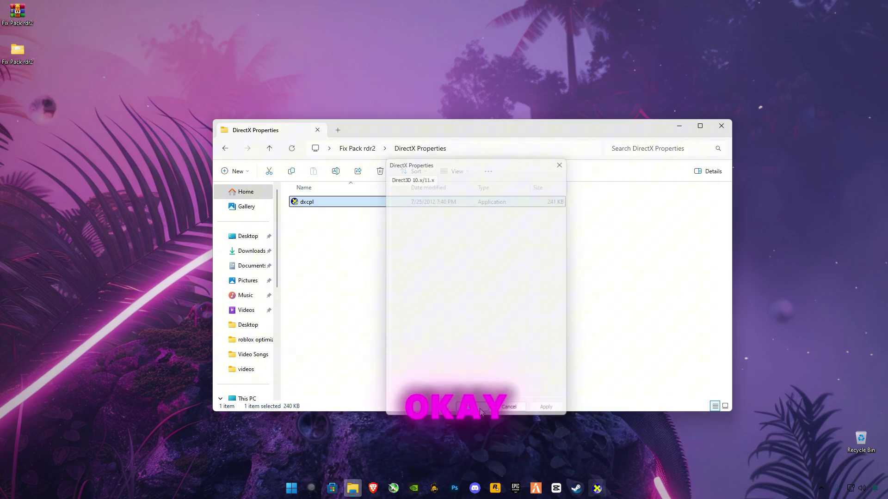
# Step: Copy the powercfg command from line 2 of cmd commands.txt
pyautogui.click(225, 148)
pyautogui.doubleClick(319, 228)
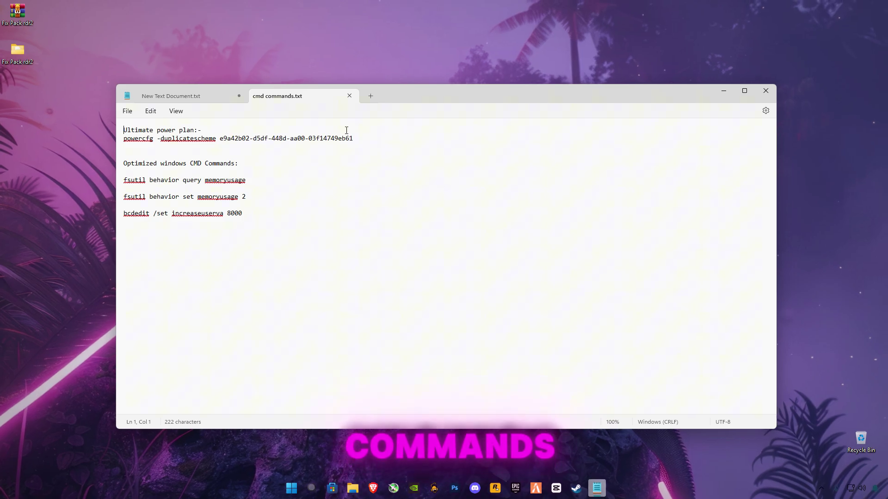
pyautogui.moveTo(355, 138); pyautogui.dragTo(116, 143)
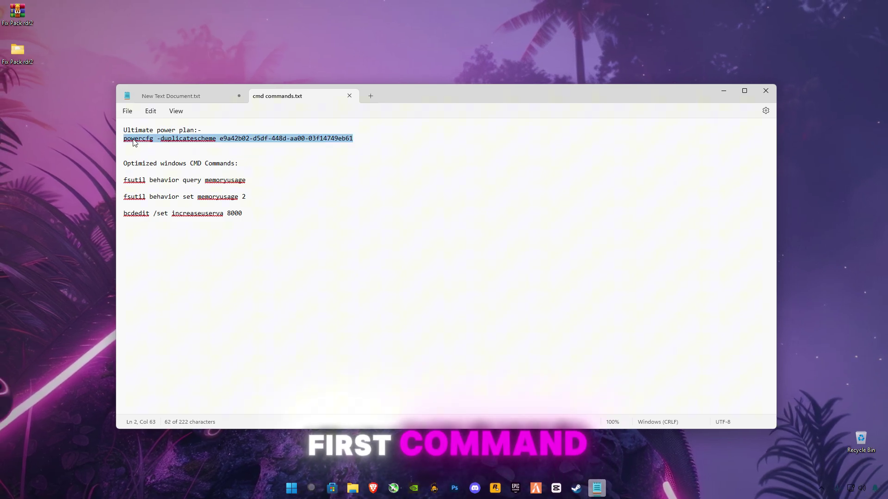
pyautogui.rightClick(134, 142)
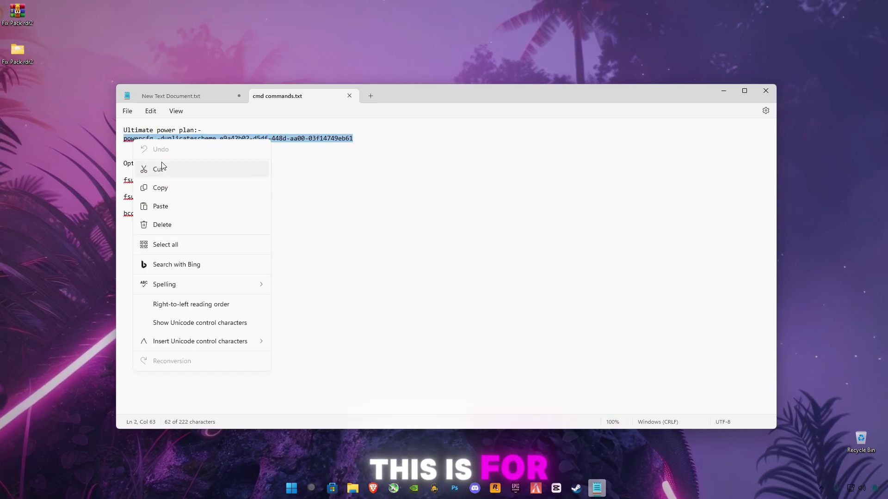
pyautogui.click(167, 189)
# Step: Paste and run the powercfg duplicatescheme command in an administrator Command Prompt
pyautogui.click(311, 489)
pyautogui.write('cmd')
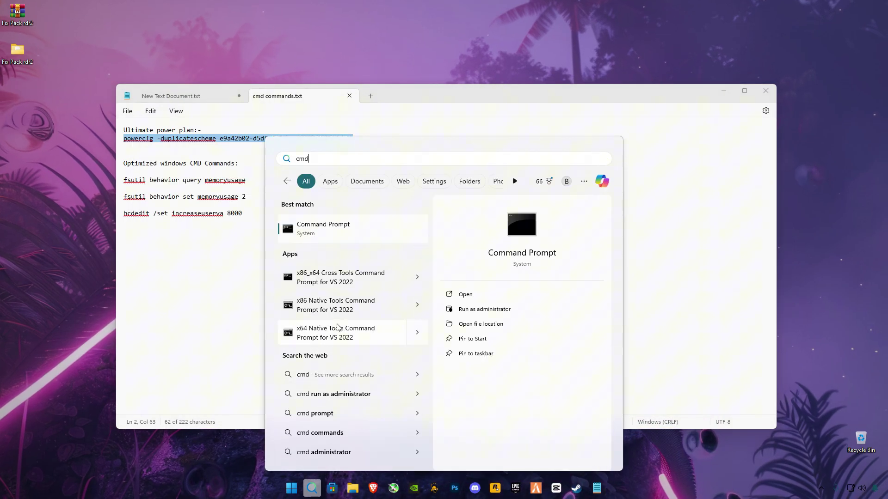
pyautogui.rightClick(342, 229)
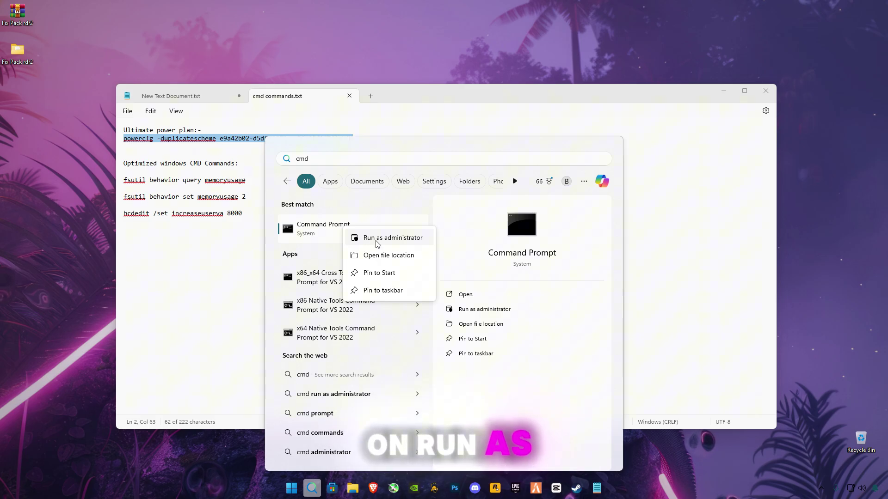
pyautogui.click(377, 238)
pyautogui.click(460, 315)
pyautogui.hotkey('ctrl', 'v')
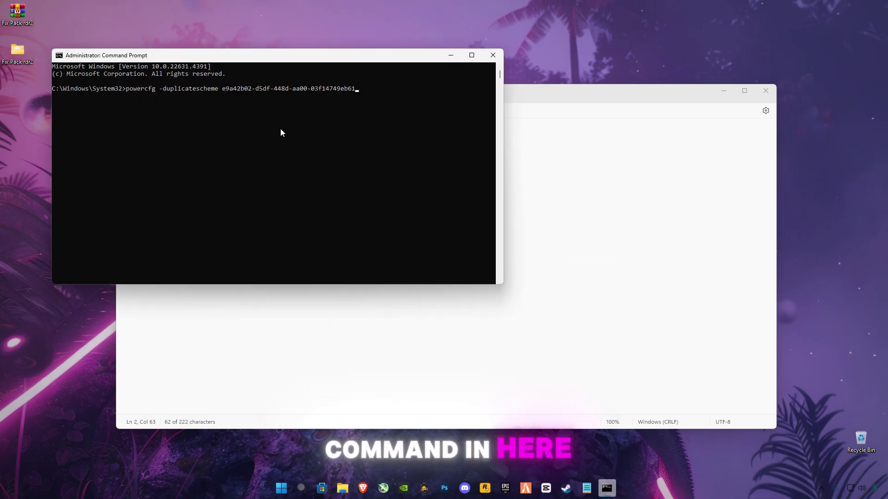
pyautogui.moveTo(259, 56); pyautogui.dragTo(527, 123)
pyautogui.press('Return')
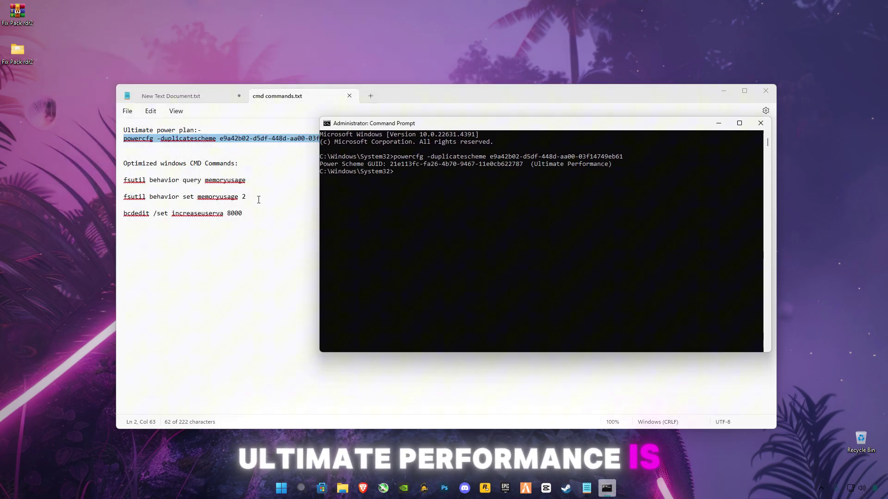
# Step: Paste and run the fsutil memoryusage and bcdedit increaseuserva 8000 commands, then type exit
pyautogui.hotkey('alt', 'Tab')
pyautogui.moveTo(252, 216); pyautogui.dragTo(125, 180)
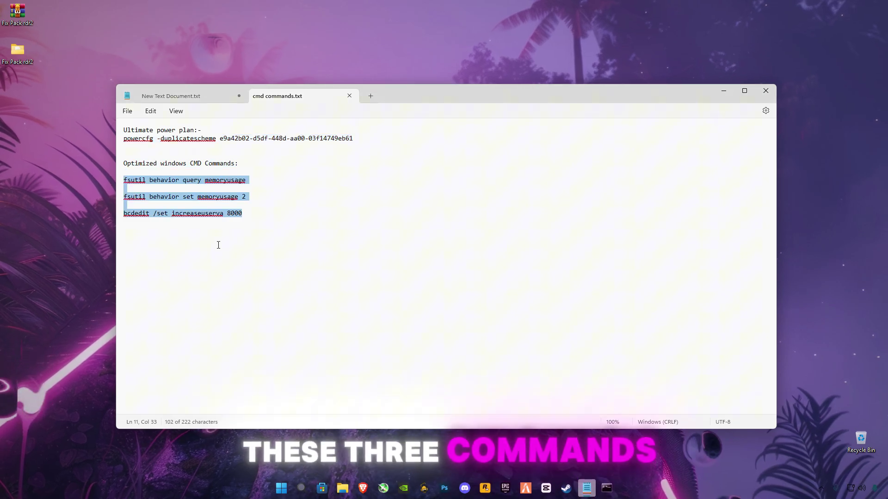
pyautogui.click(609, 489)
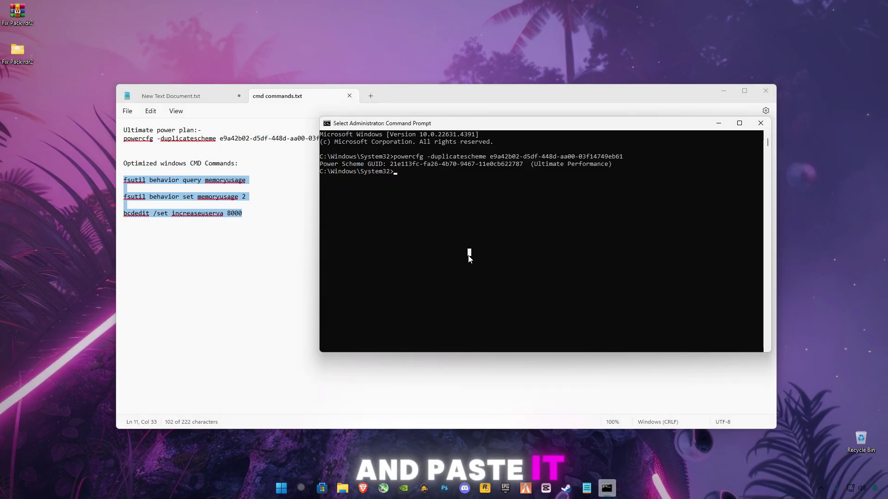
pyautogui.rightClick(468, 255)
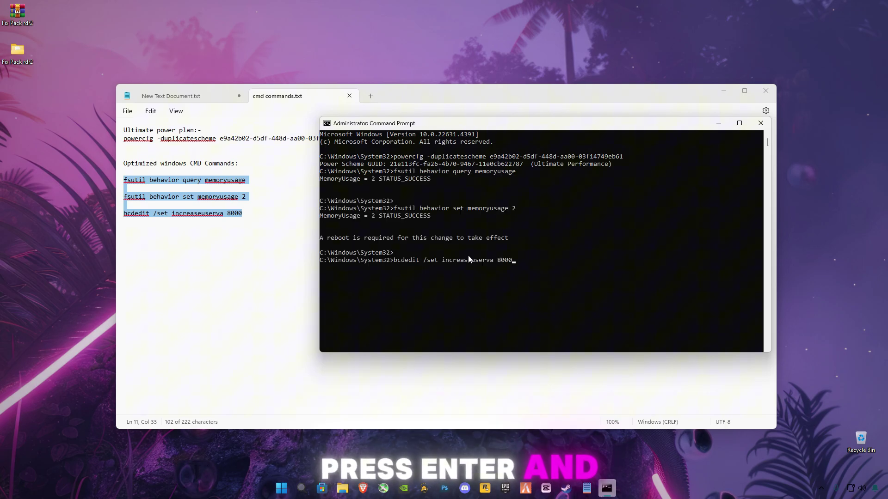
pyautogui.press('Return')
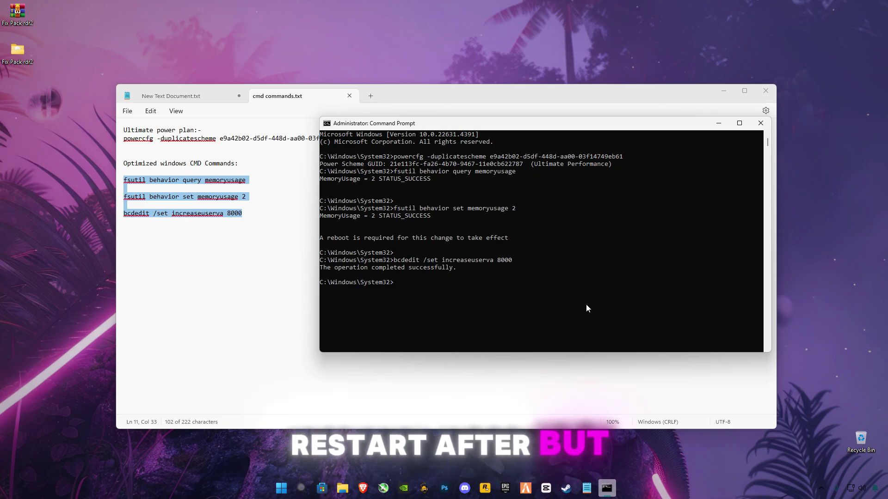
pyautogui.write('exi')
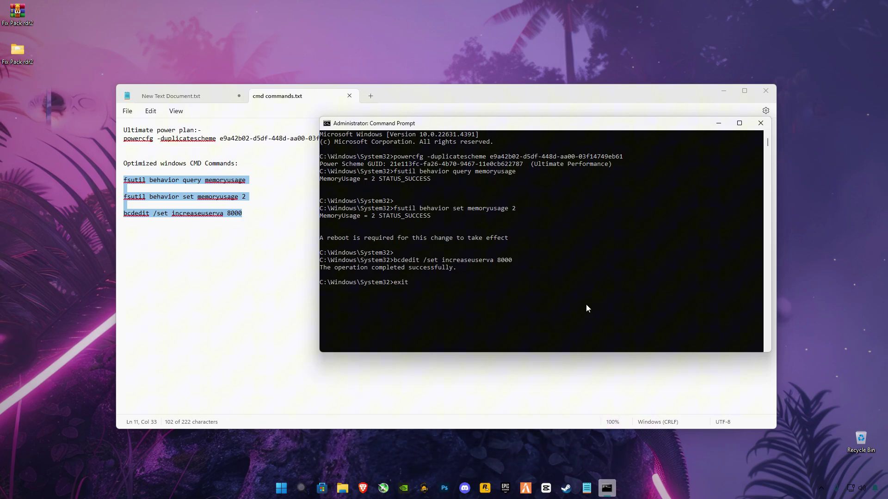
pyautogui.write('t')
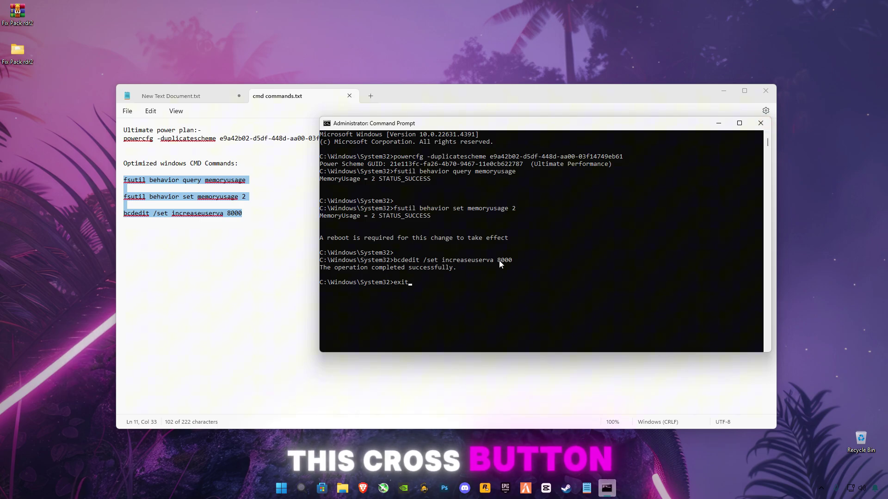
# Step: Close Command Prompt, Notepad and the Fix Pack rdr2 folder, then check Start's power options and tray
pyautogui.press('Return')
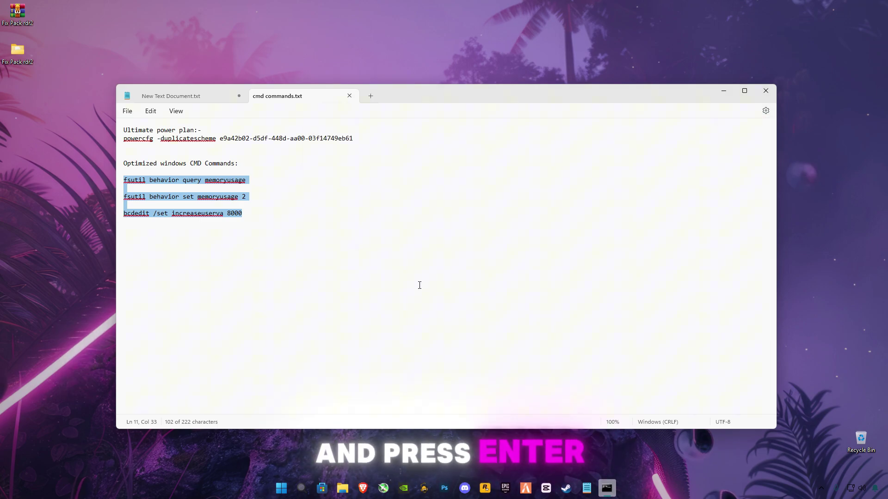
pyautogui.click(765, 91)
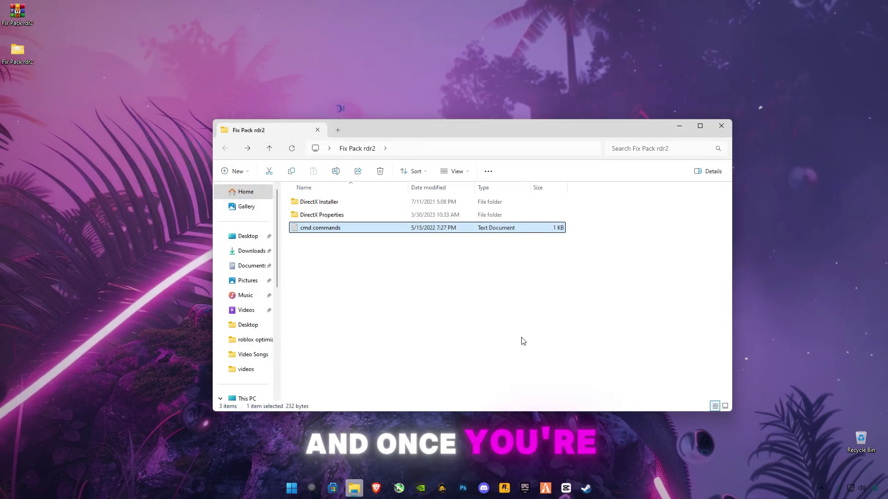
pyautogui.click(728, 123)
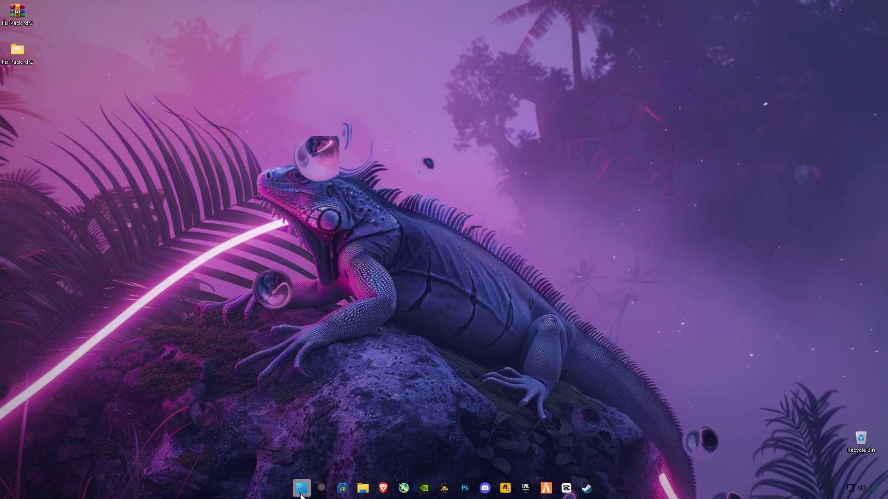
pyautogui.click(301, 488)
pyautogui.click(558, 457)
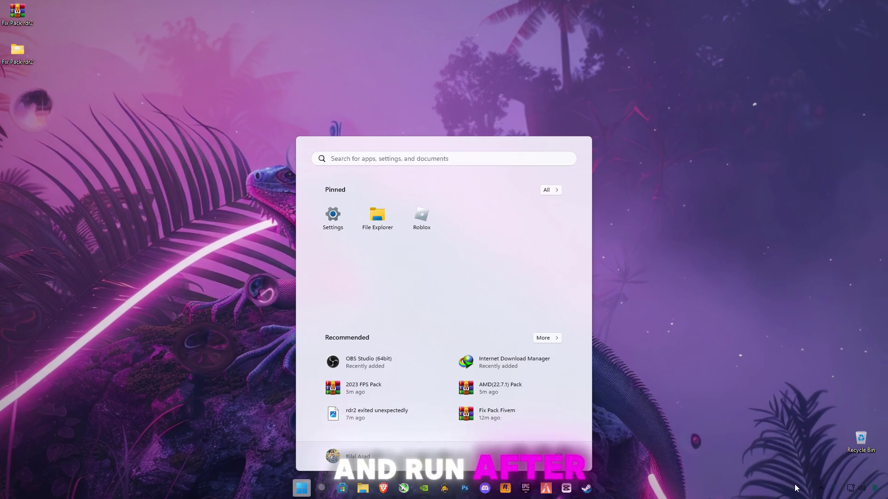
pyautogui.click(821, 488)
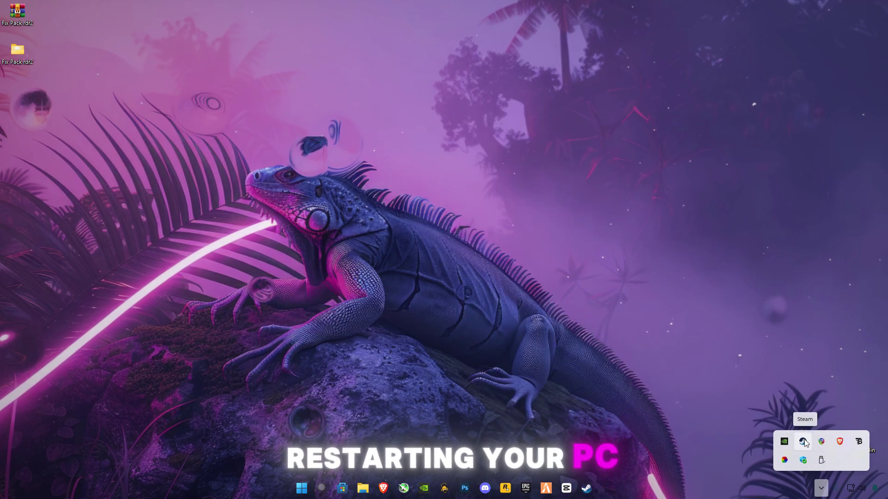
pyautogui.click(821, 488)
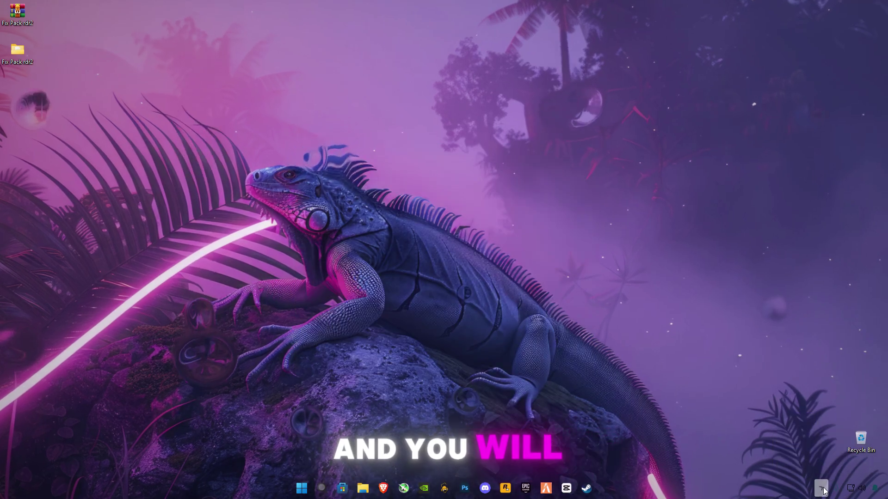